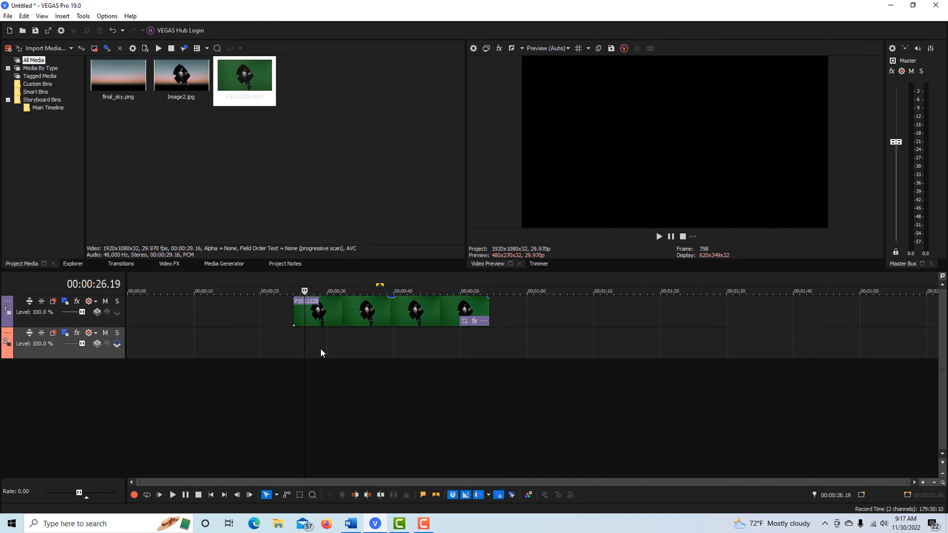
Examine how evenly the green-screen footage is lit using the luminance waveform in Video Scopes
scroll(413, 353, "up", 3)
scroll(419, 357, "down", 2)
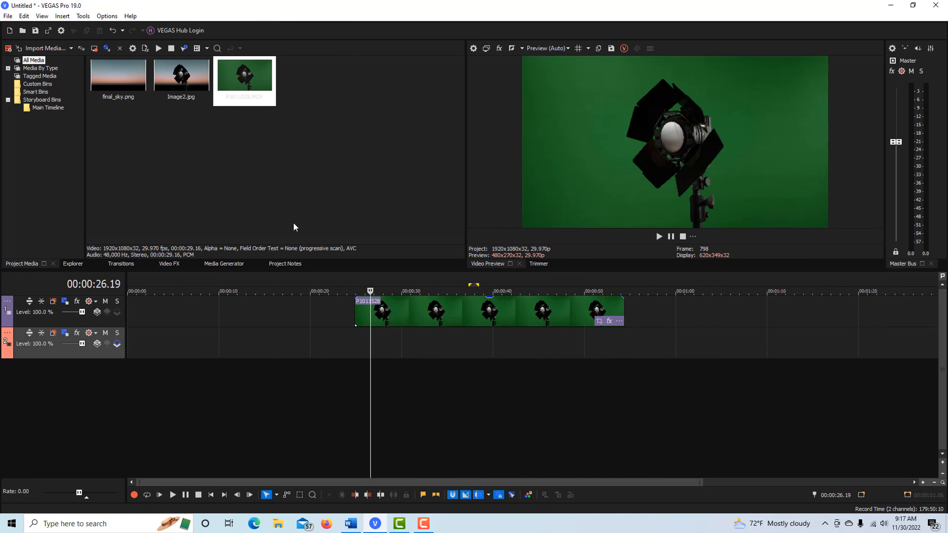
left_click(42, 16)
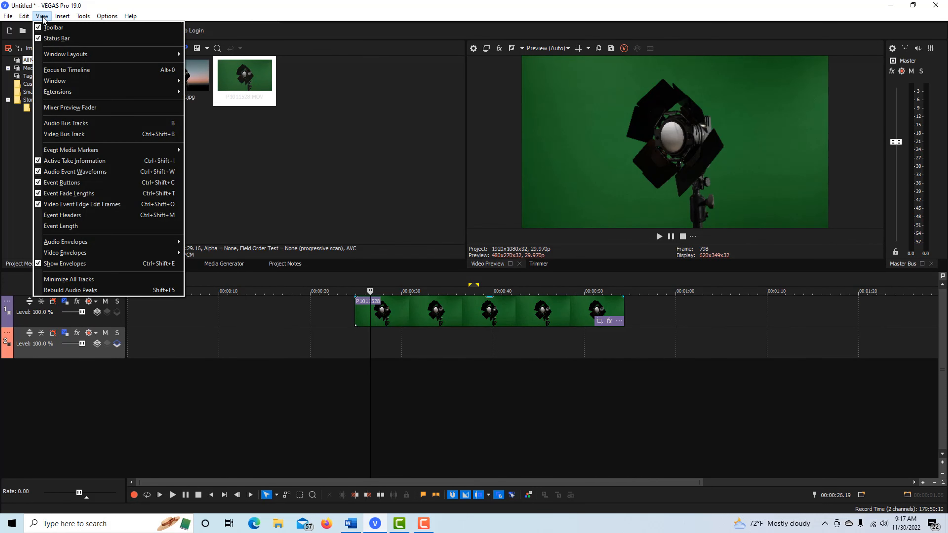
mouse_move(61, 19)
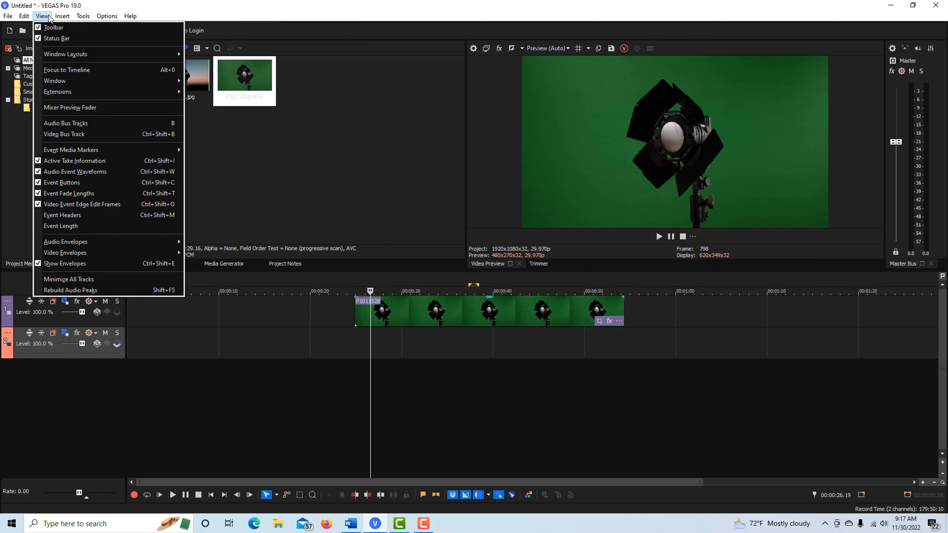
mouse_move(74, 84)
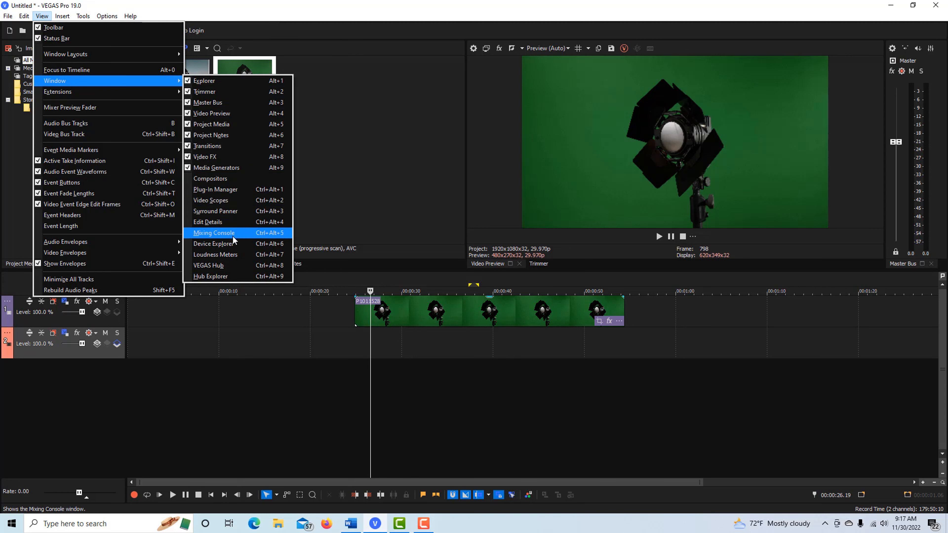
left_click(231, 200)
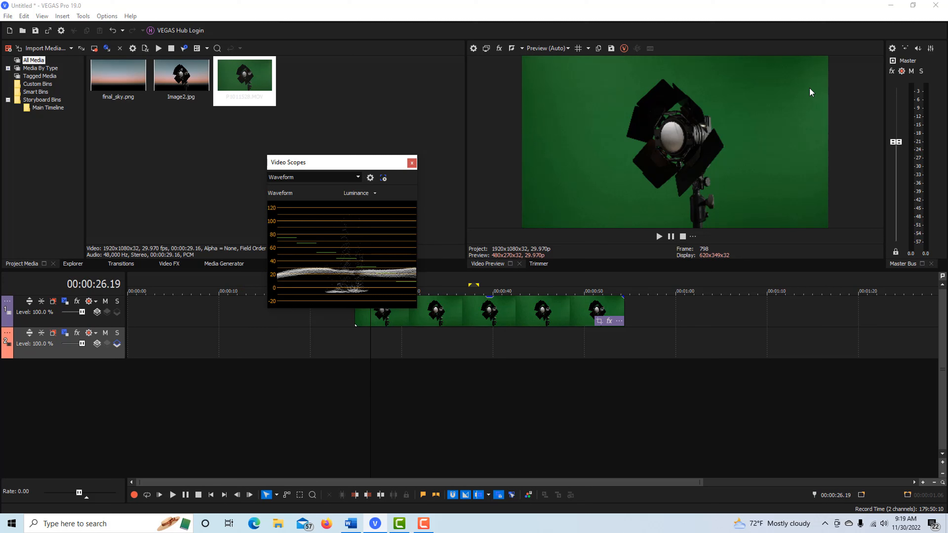
left_click(411, 163)
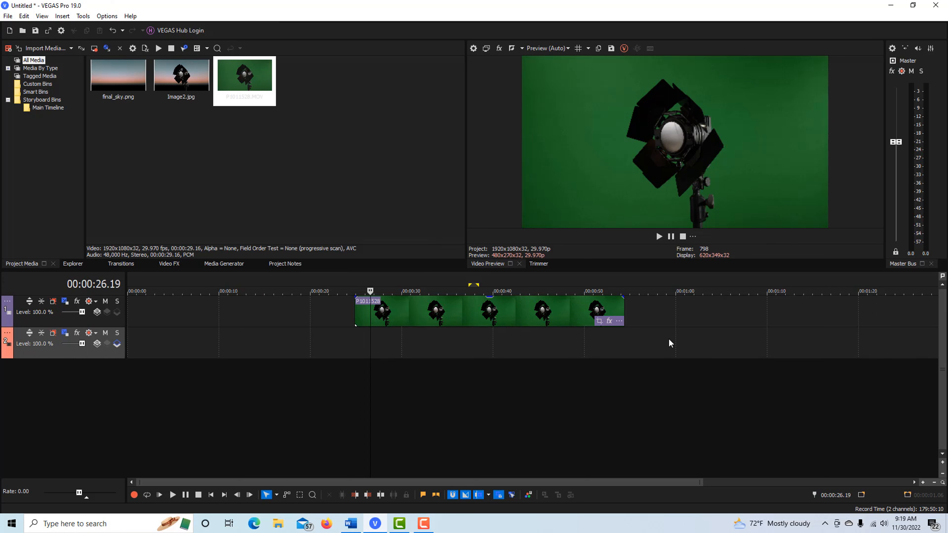
Add the Chroma Keyer and Chroma Blur effects to the P1011528 clip, keeping the effects window clear of the preview
left_click(608, 321)
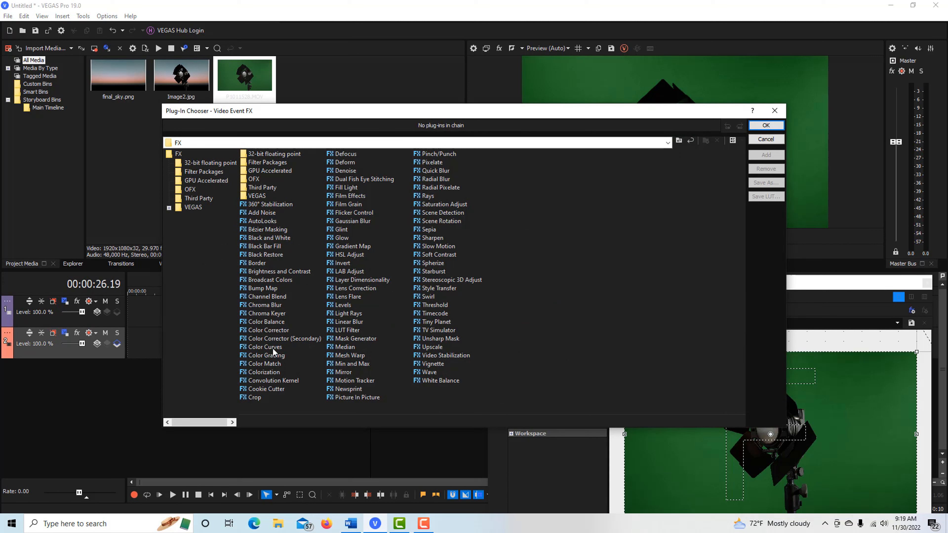
left_click(274, 315)
double_click(274, 316)
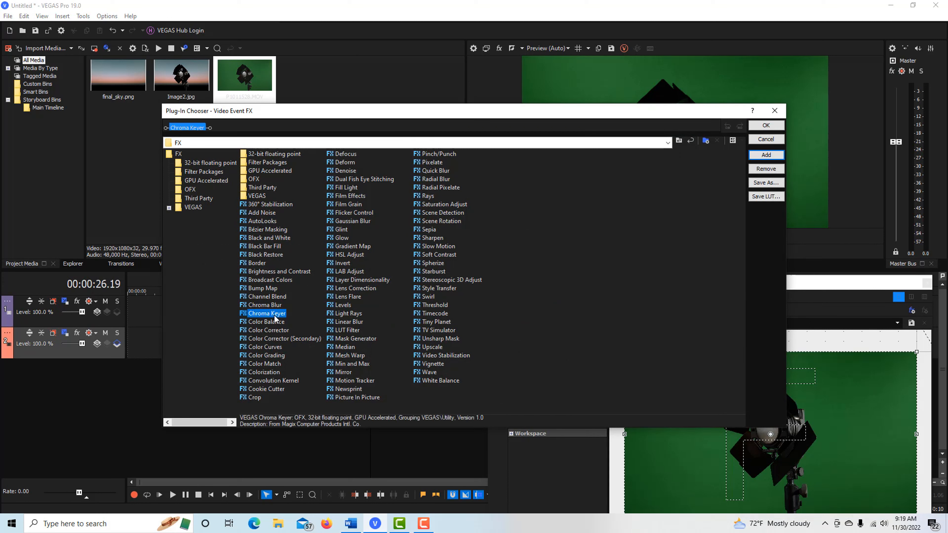
double_click(277, 306)
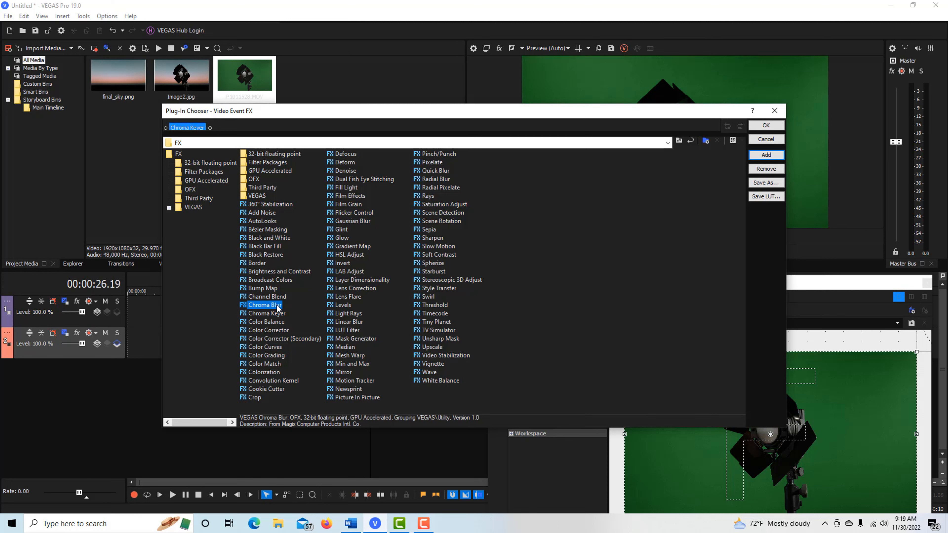
left_click(776, 125)
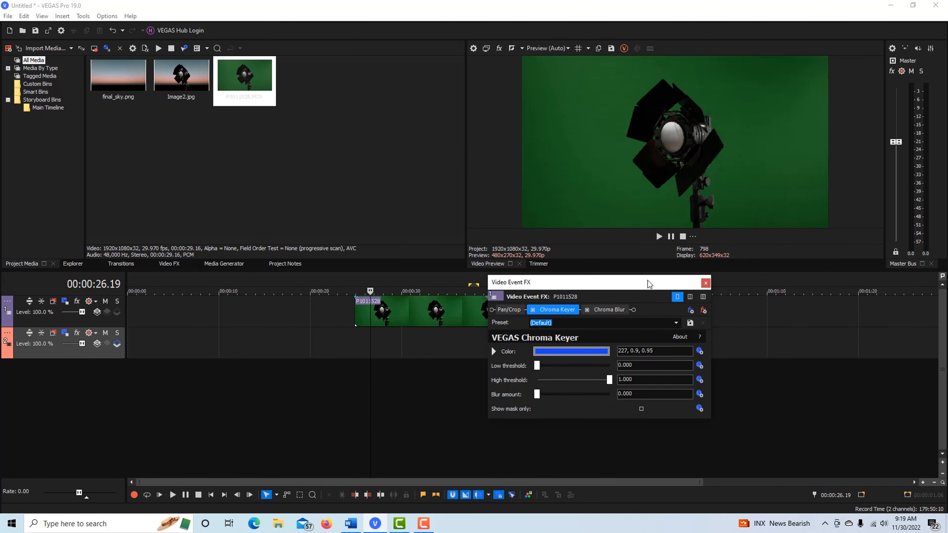
left_click_drag(666, 276, 254, 158)
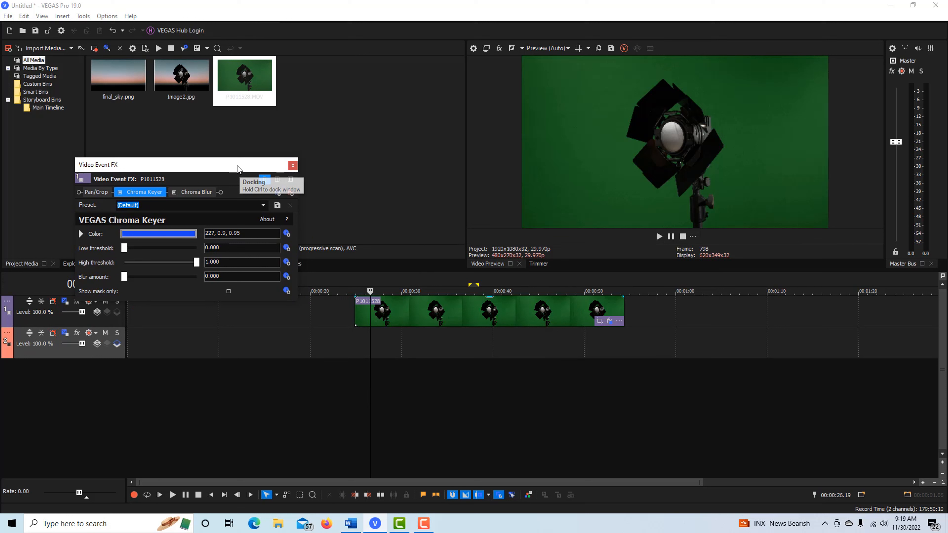
Bypass both Chroma Blur and Chroma Keyer in the clip's effect chain
left_click(174, 192)
left_click(120, 194)
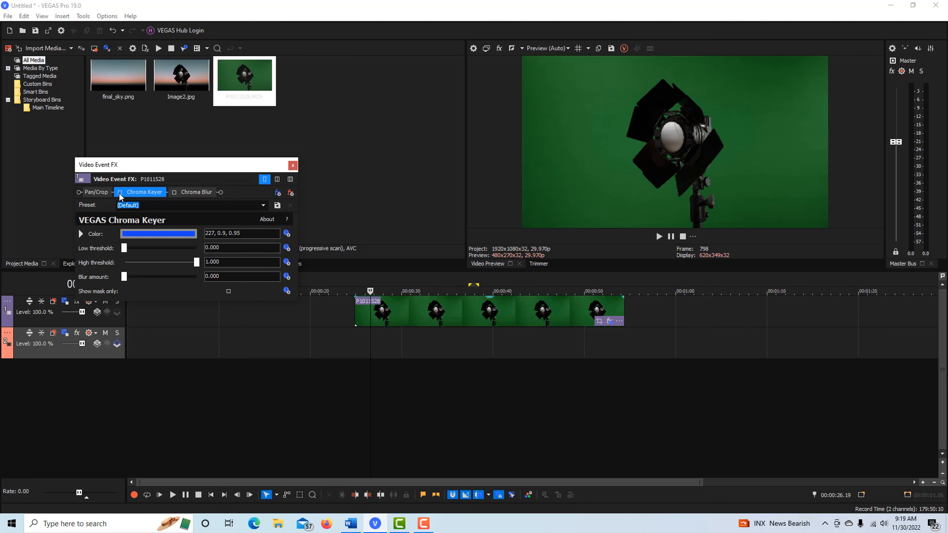
left_click(120, 192)
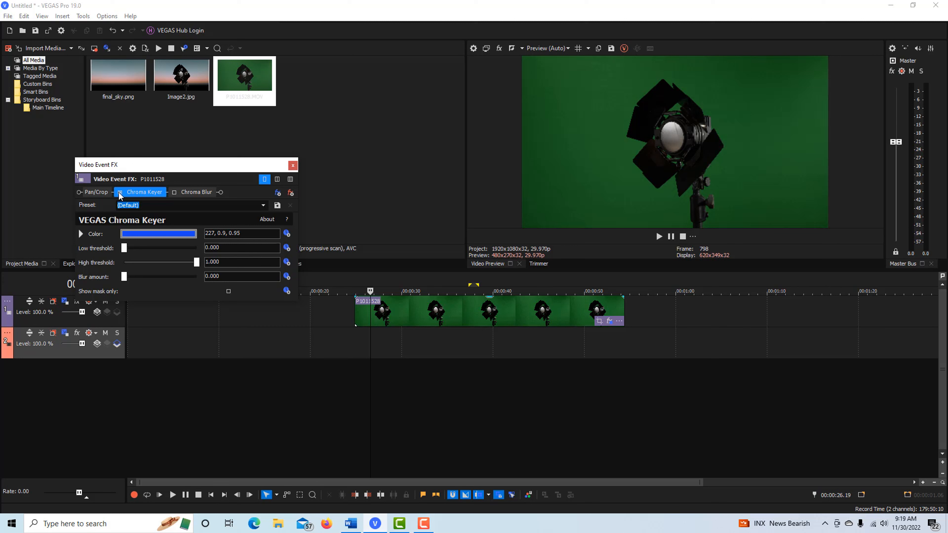
left_click(120, 193)
left_click(119, 193)
left_click(120, 192)
left_click(120, 193)
left_click(120, 193)
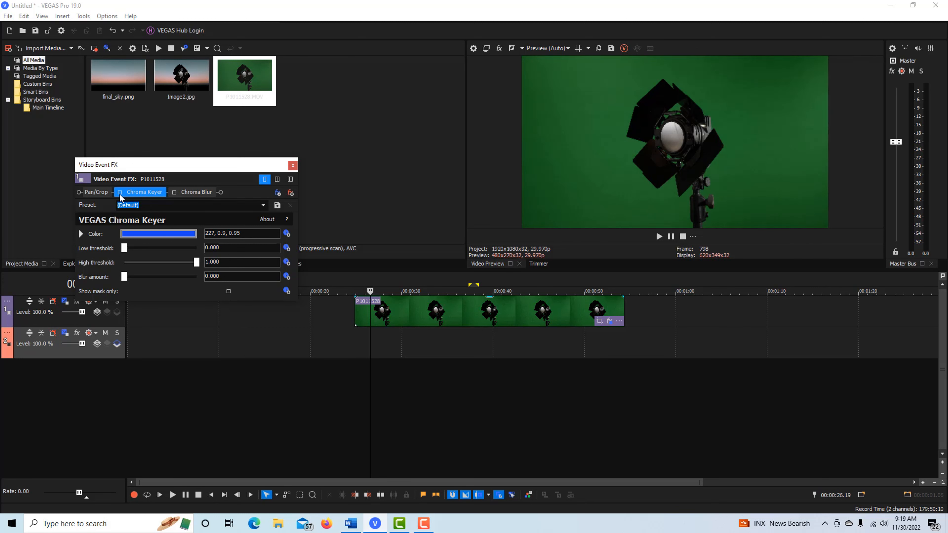
left_click(120, 193)
left_click(121, 193)
Set the Chroma Keyer color to 127, 0.7, 0.39 by sampling a large area of the green background in the preview
left_click(187, 235)
left_click(148, 246)
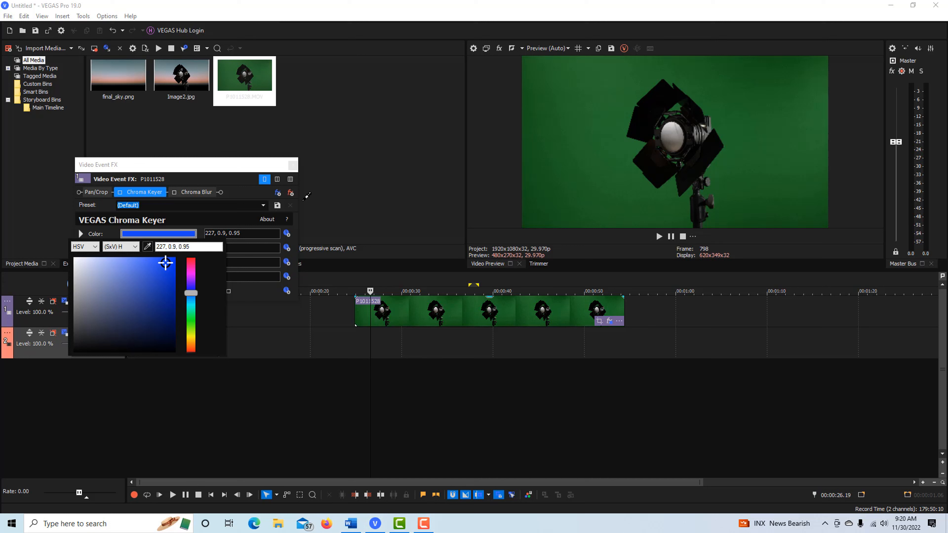
left_click_drag(550, 86, 621, 214)
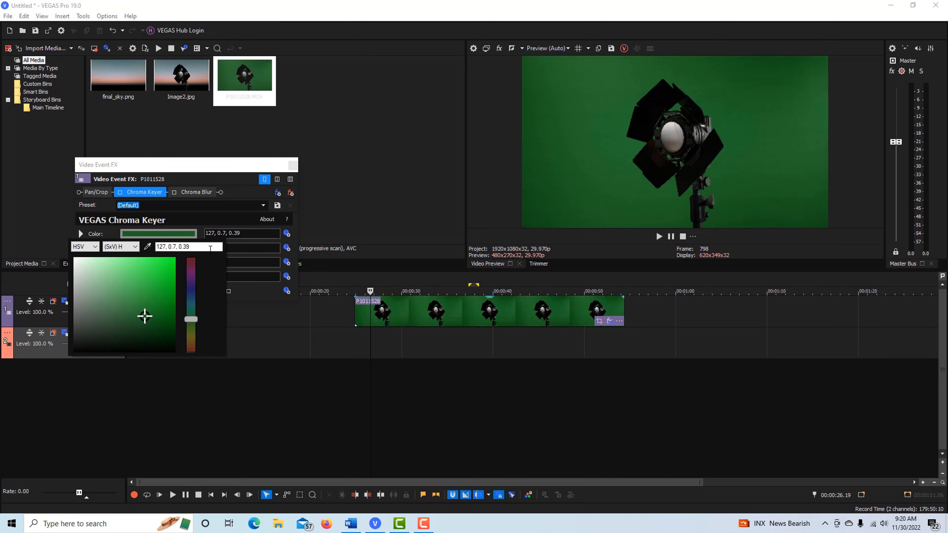
Set Chroma Keyer to show the mask only and enable the effect, with the playhead at 00:00:31.24 in the clip
left_click(120, 196)
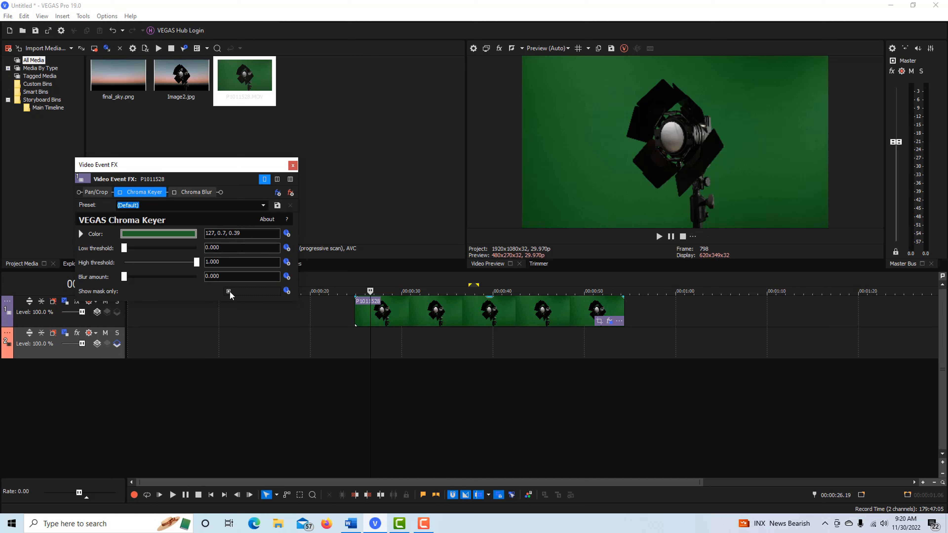
left_click(418, 311)
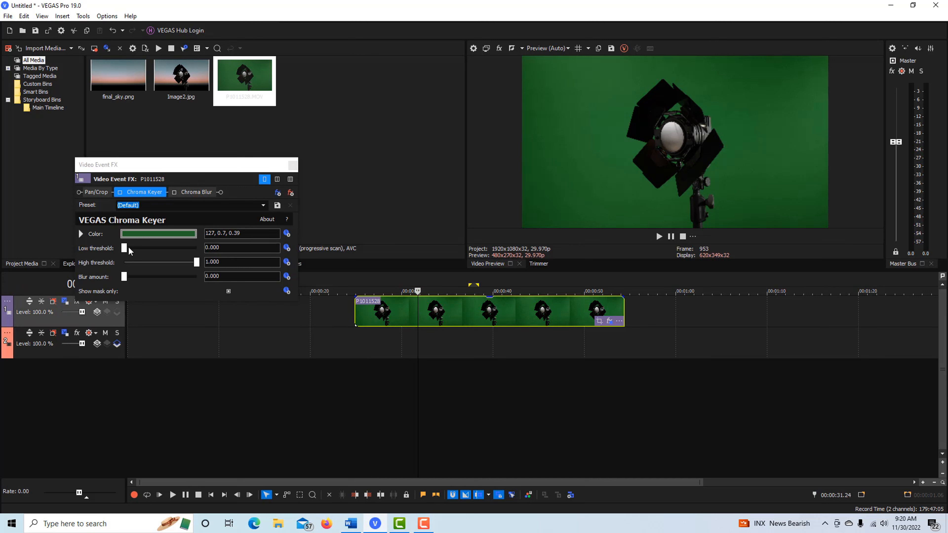
left_click(120, 192)
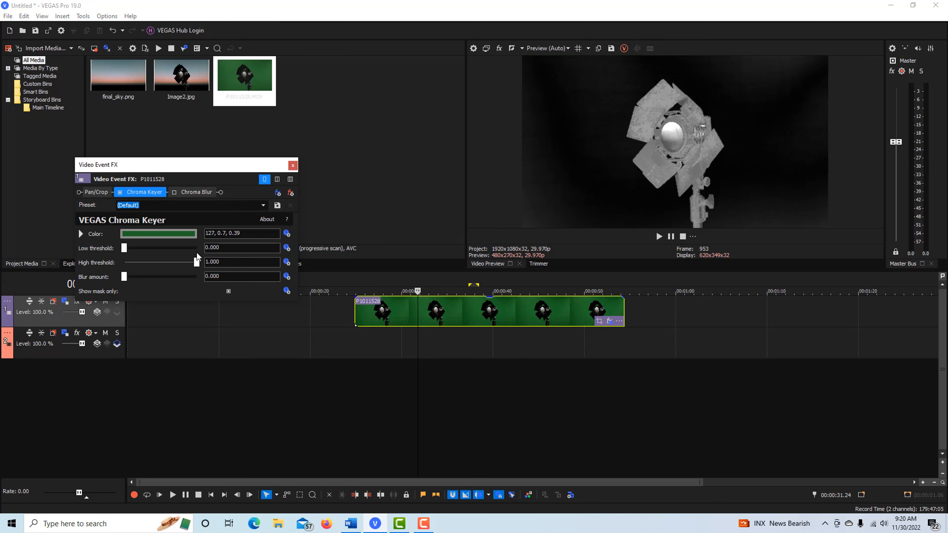
Refine the mask by setting the Chroma Keyer low threshold to 0.170 and high threshold to 0.204
left_click_drag(127, 248, 135, 250)
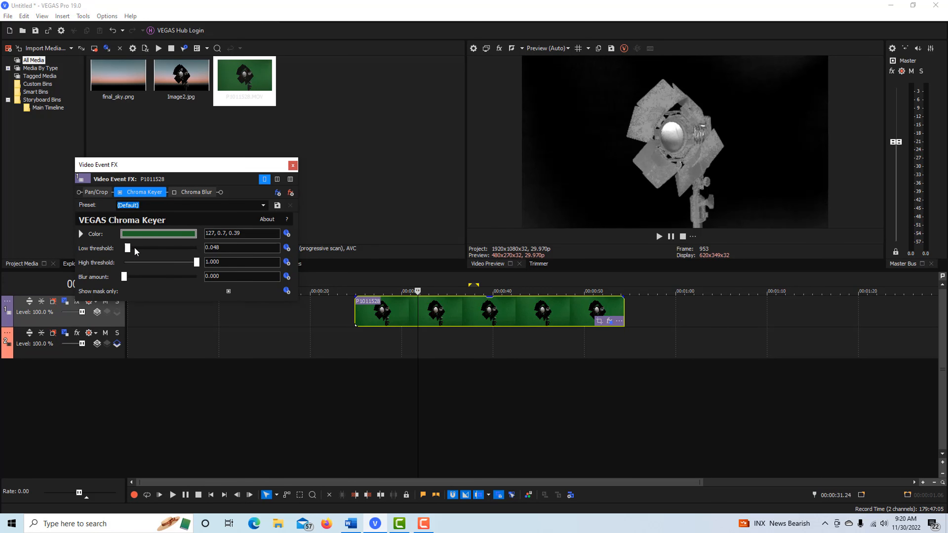
left_click_drag(194, 263, 146, 250)
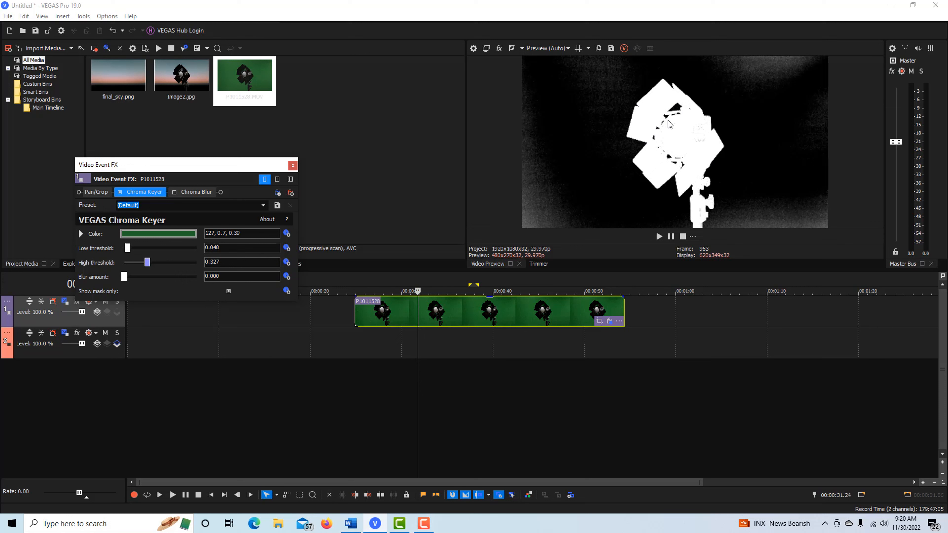
mouse_move(148, 263)
left_mouse_down()
mouse_move(132, 248)
mouse_move(150, 248)
mouse_move(138, 247)
left_mouse_up()
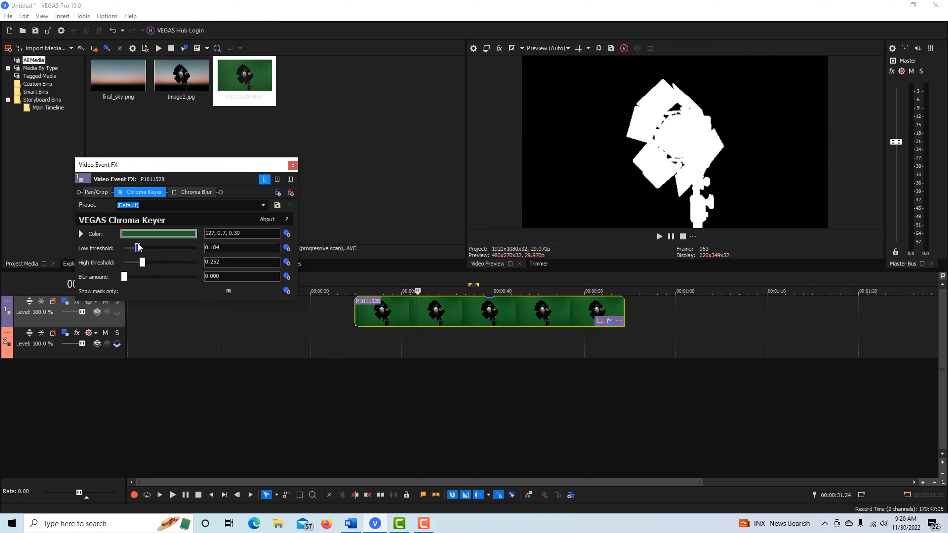
left_click_drag(138, 248, 139, 243)
left_click_drag(142, 265, 138, 265)
Apply the Light Blur preset to the clip's Chroma Blur effect and close the effects window
left_click(188, 191)
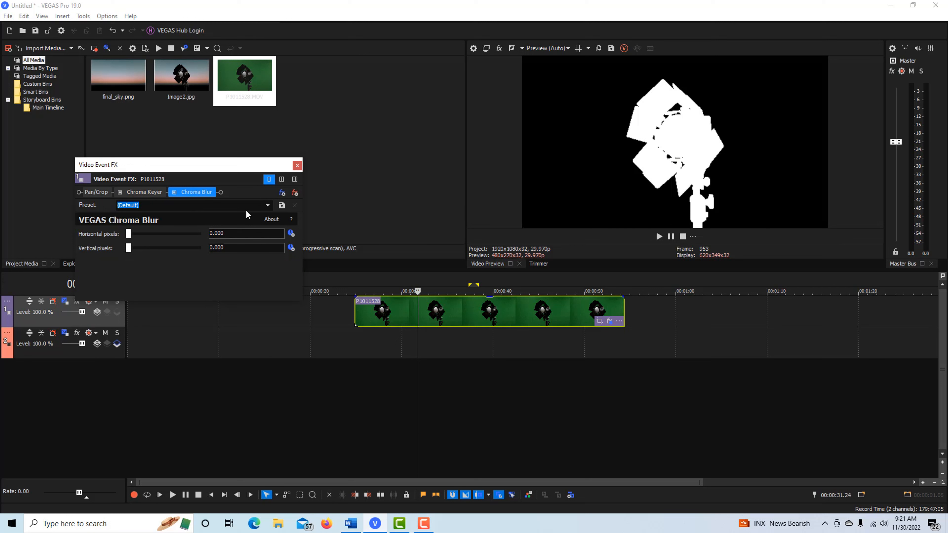
left_click(267, 205)
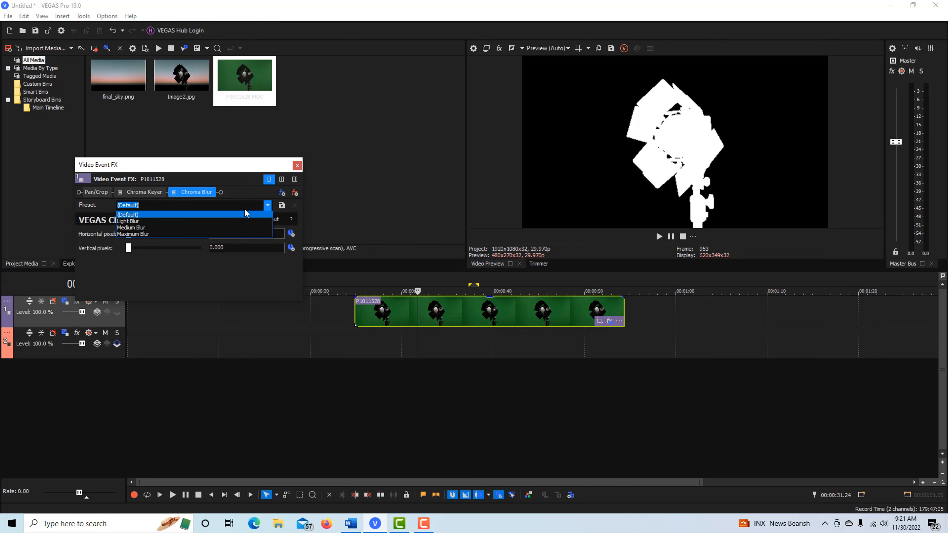
left_click(140, 222)
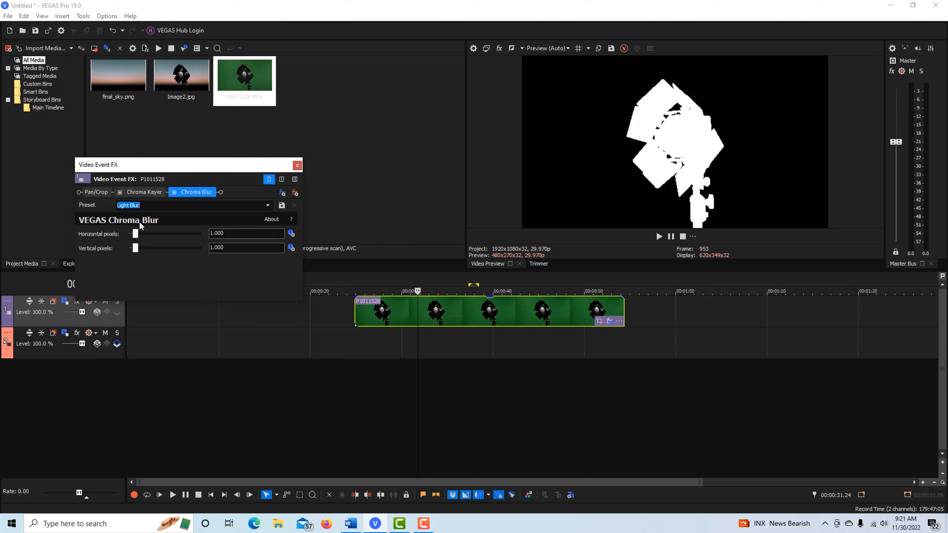
left_click(297, 165)
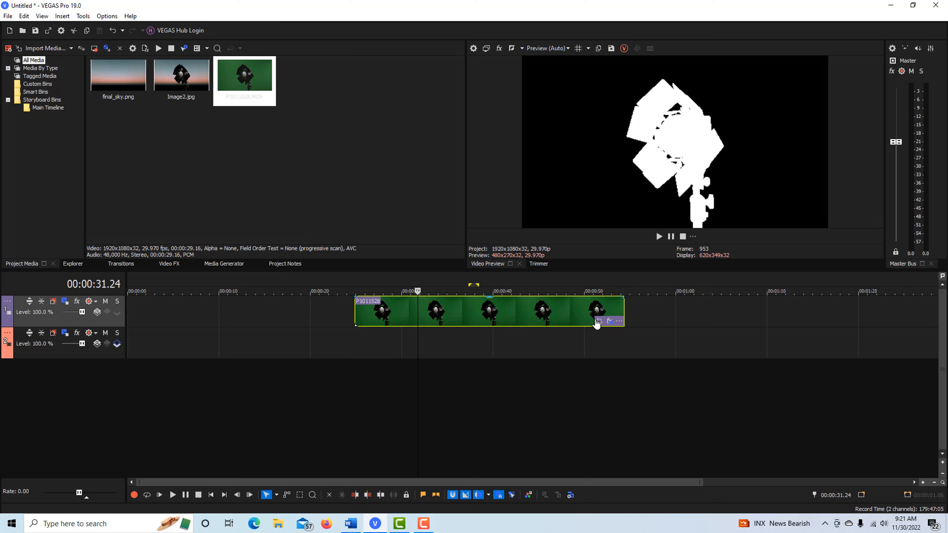
Turn off the mask-only display in the clip's Chroma Keyer and close the effects window
left_click(609, 320)
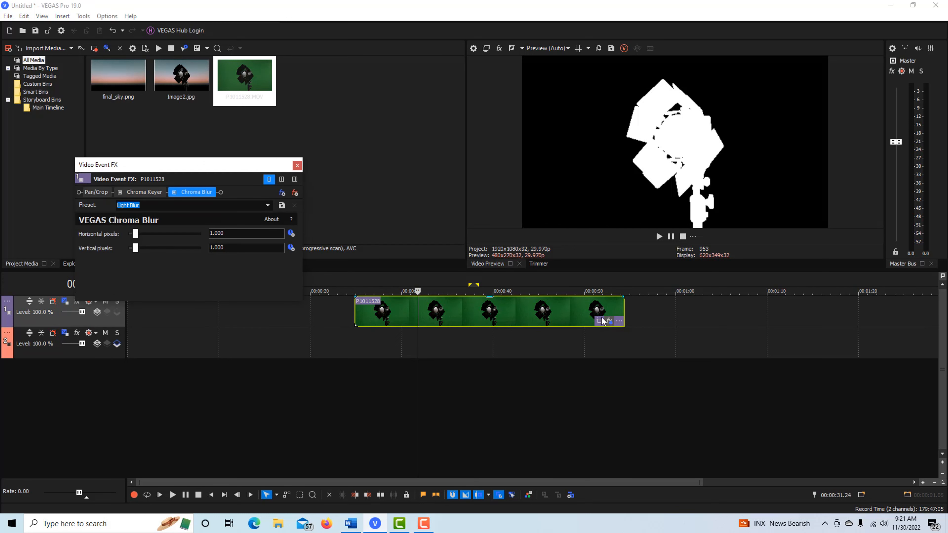
left_click(133, 193)
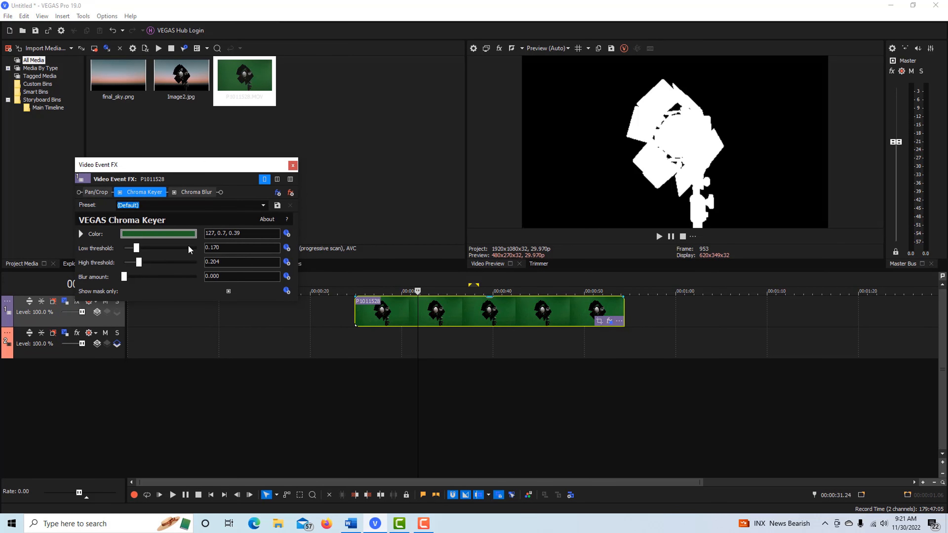
left_click(228, 291)
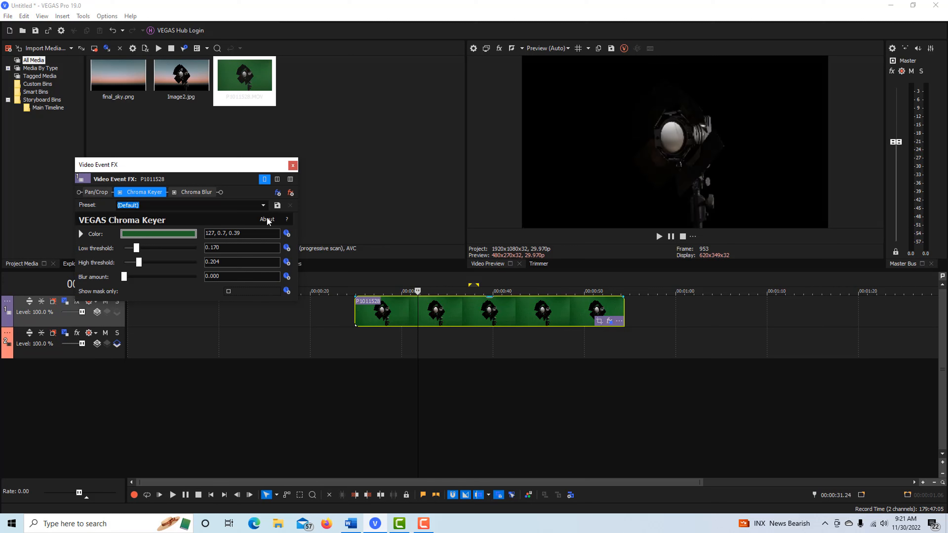
left_click(293, 166)
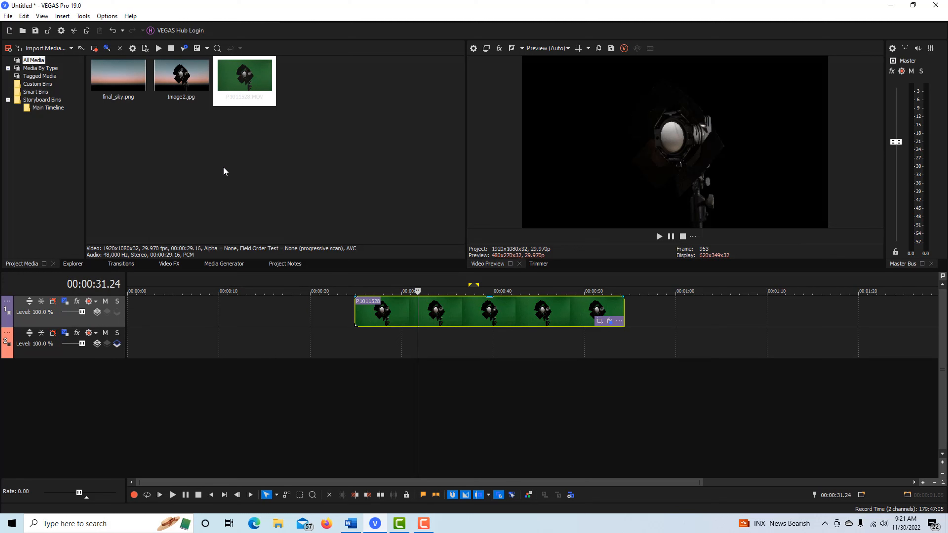
Place final_sky.png on the track below the keyed clip, spanning exactly the clip's length
left_click_drag(106, 90, 624, 350)
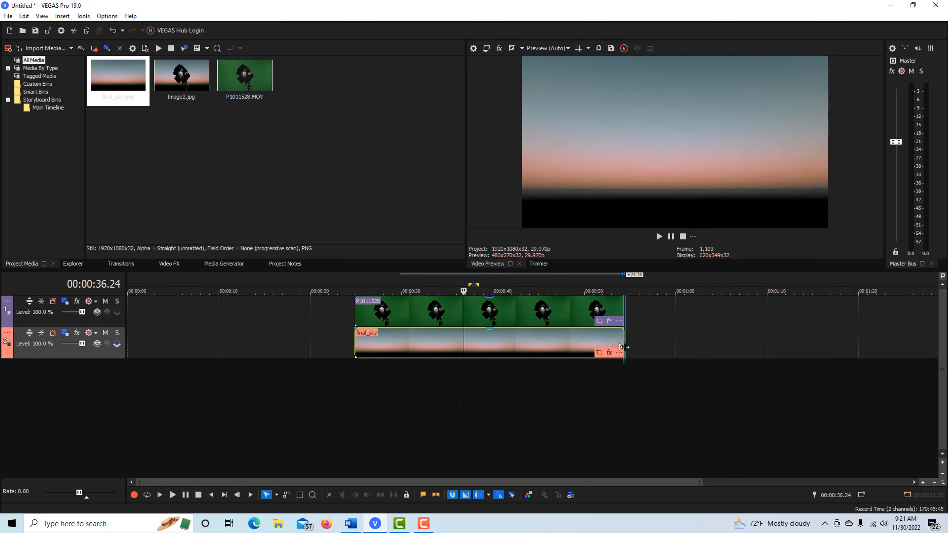
Save a snapshot of the composite frame at 00:00:43.14 to the Desktop as Image3.jpg
left_click(525, 394)
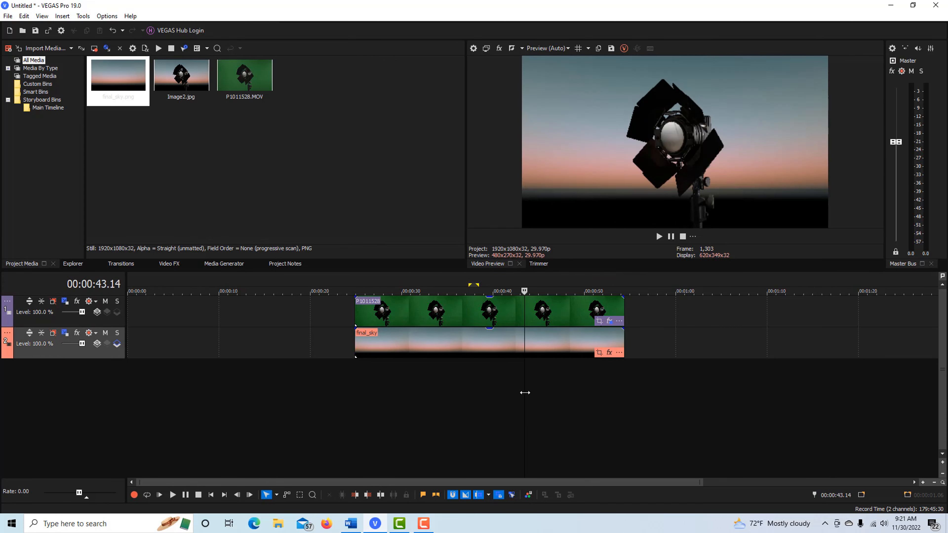
left_click(612, 49)
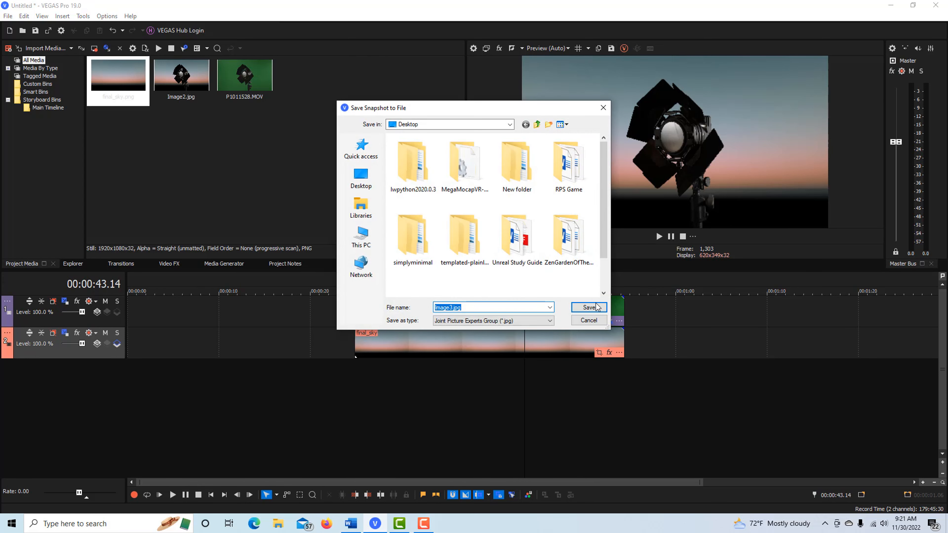
left_click(597, 313)
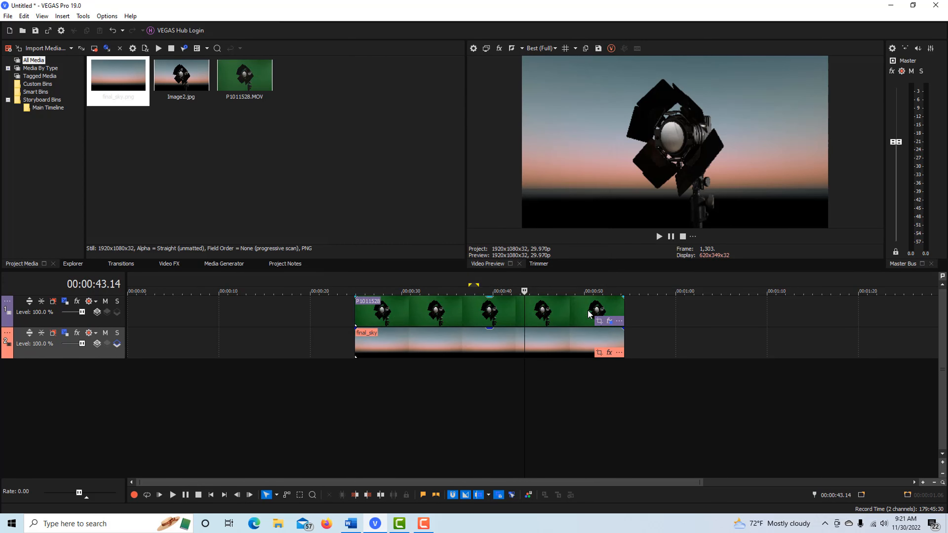